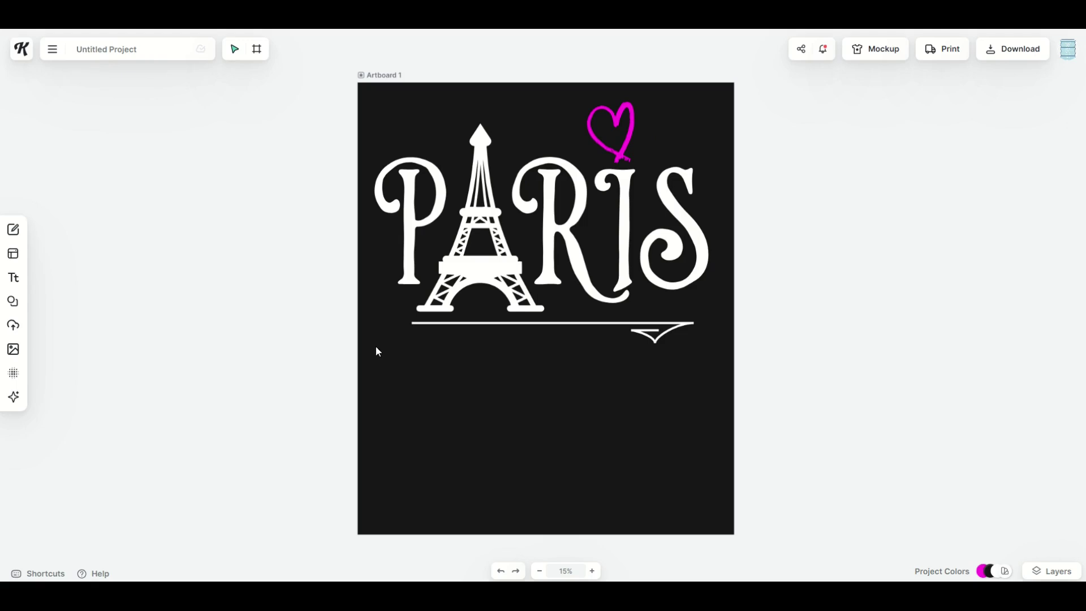
# Step the canvas zoom out, in through 15%, 25% and 50%, then out again.
pyautogui.click(502, 570)
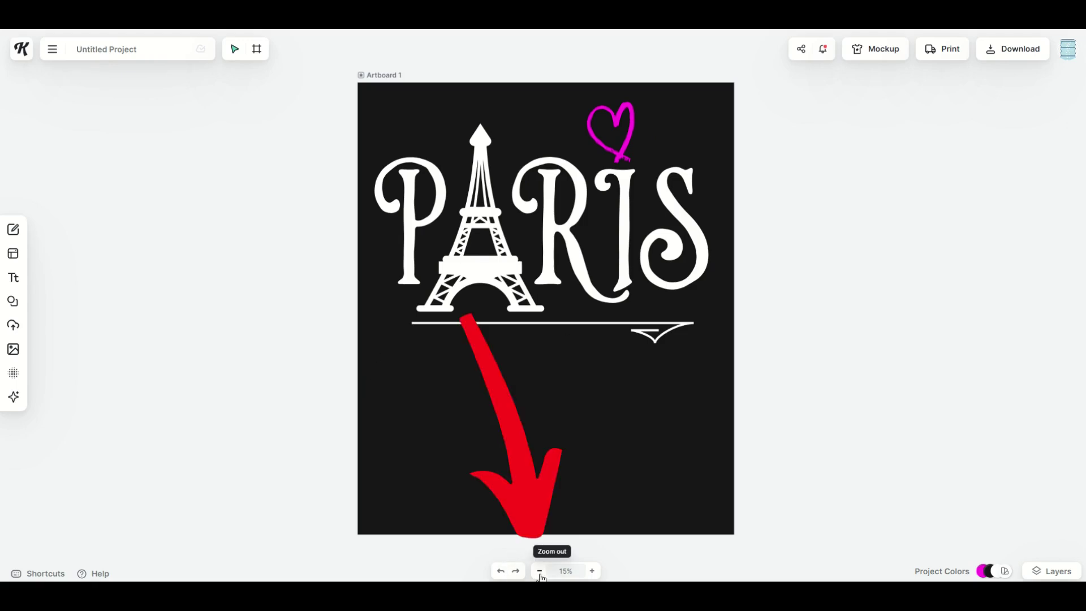
pyautogui.click(540, 571)
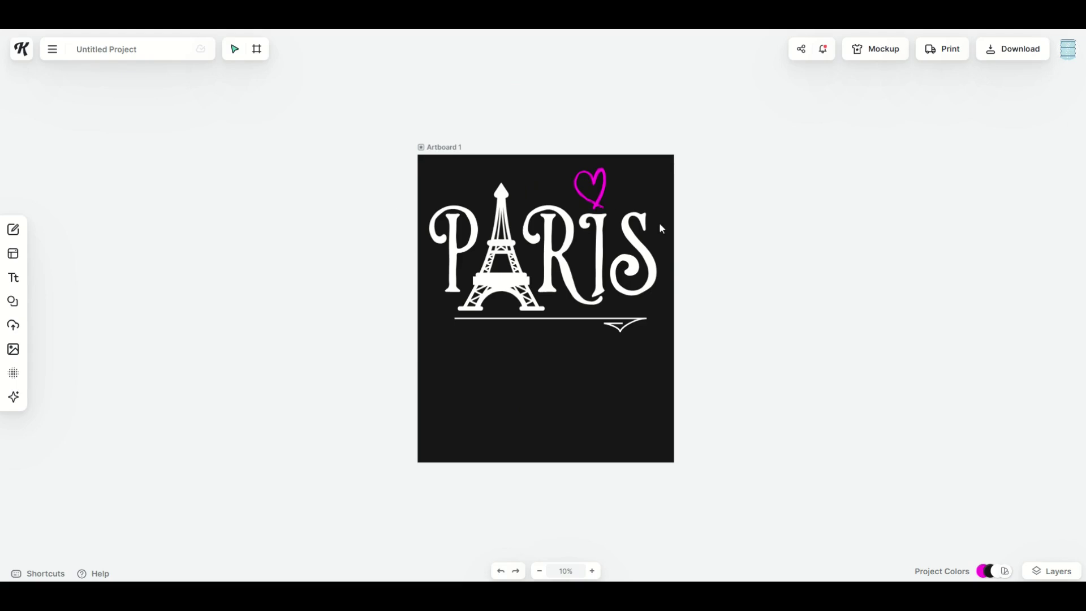
pyautogui.click(593, 571)
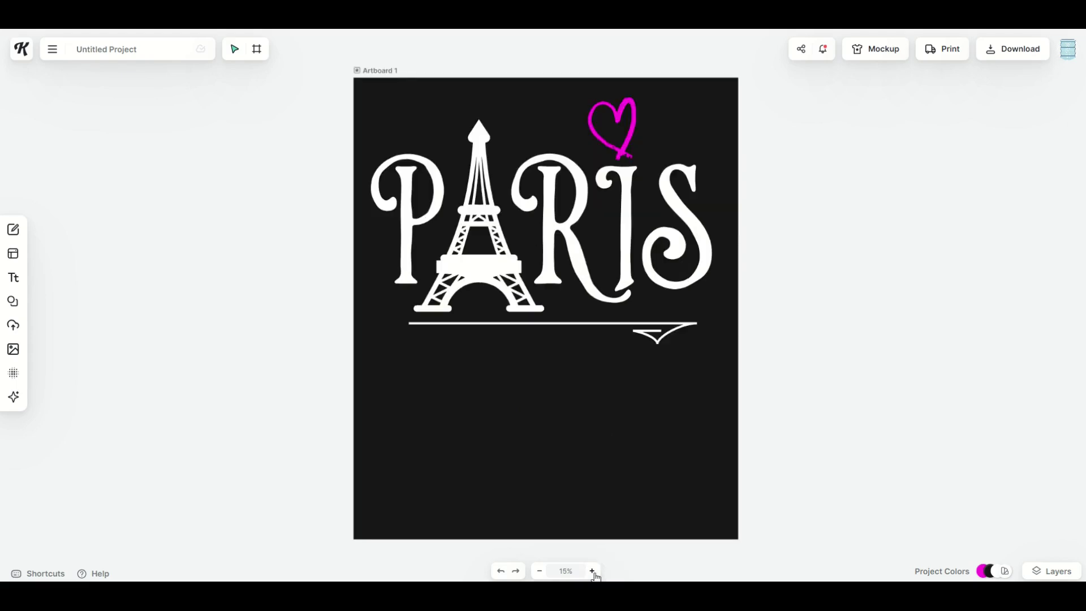
pyautogui.click(592, 571)
pyautogui.click(592, 573)
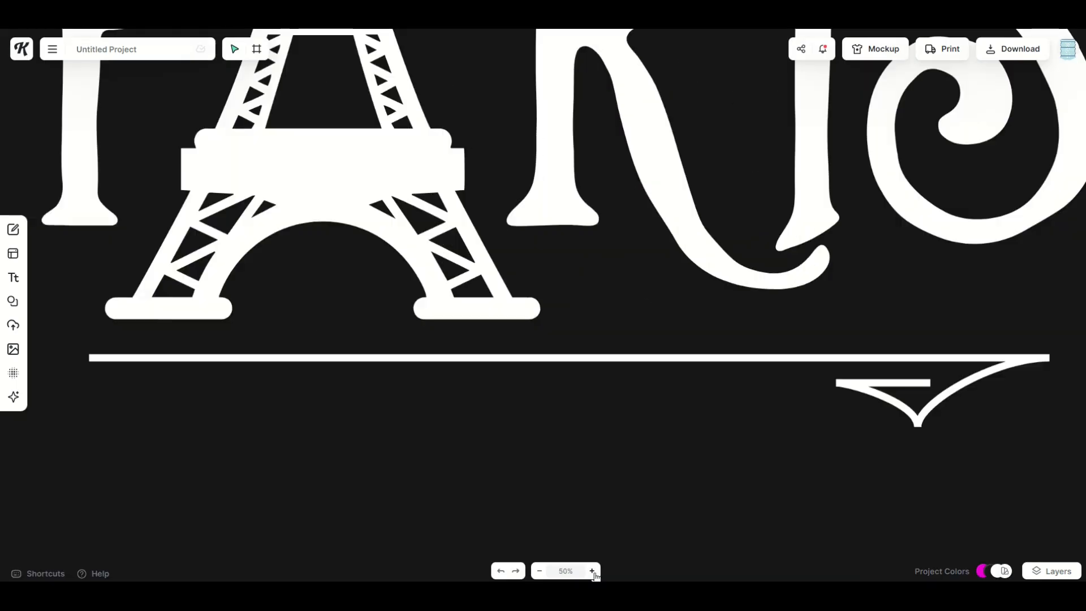
pyautogui.click(539, 572)
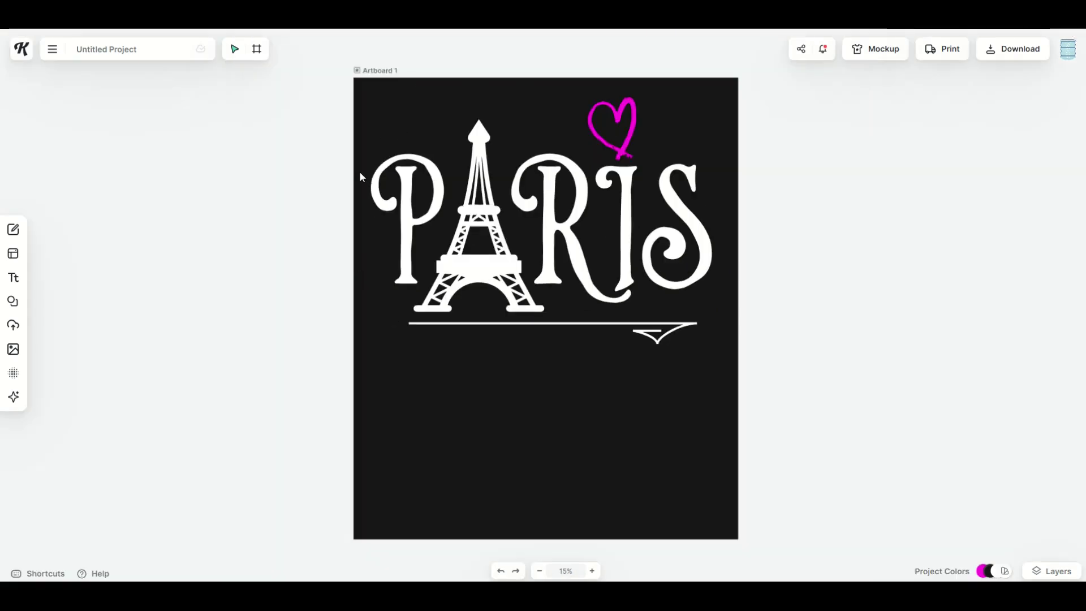
# Move the Paris artboard down-left, try shrinking it, undo, then move it up-left.
pyautogui.moveTo(373, 73); pyautogui.dragTo(170, 286)
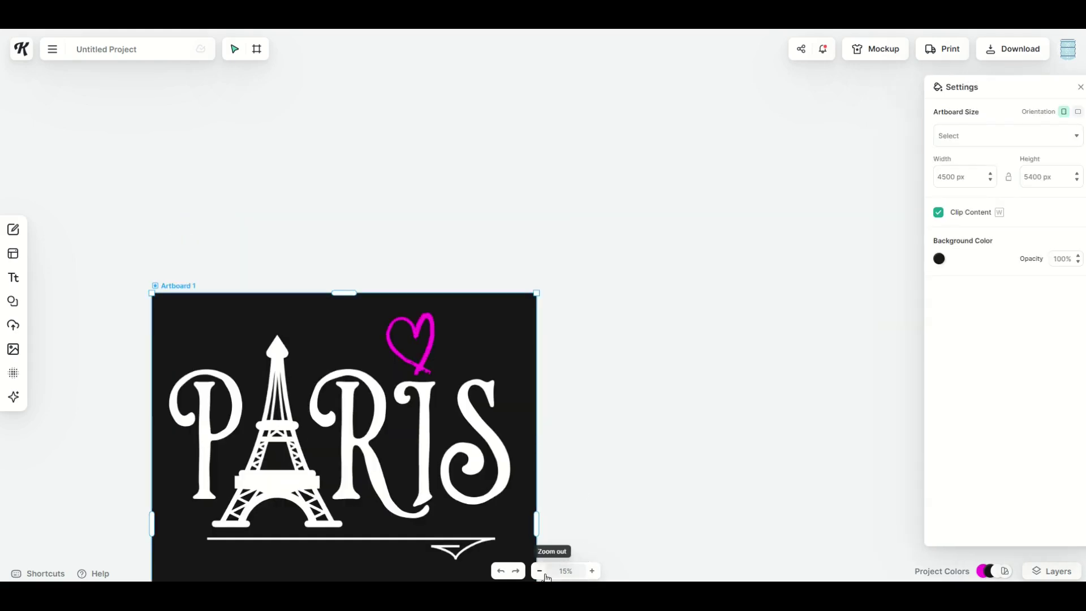
pyautogui.click(593, 571)
pyautogui.scroll(5, 579, 460)
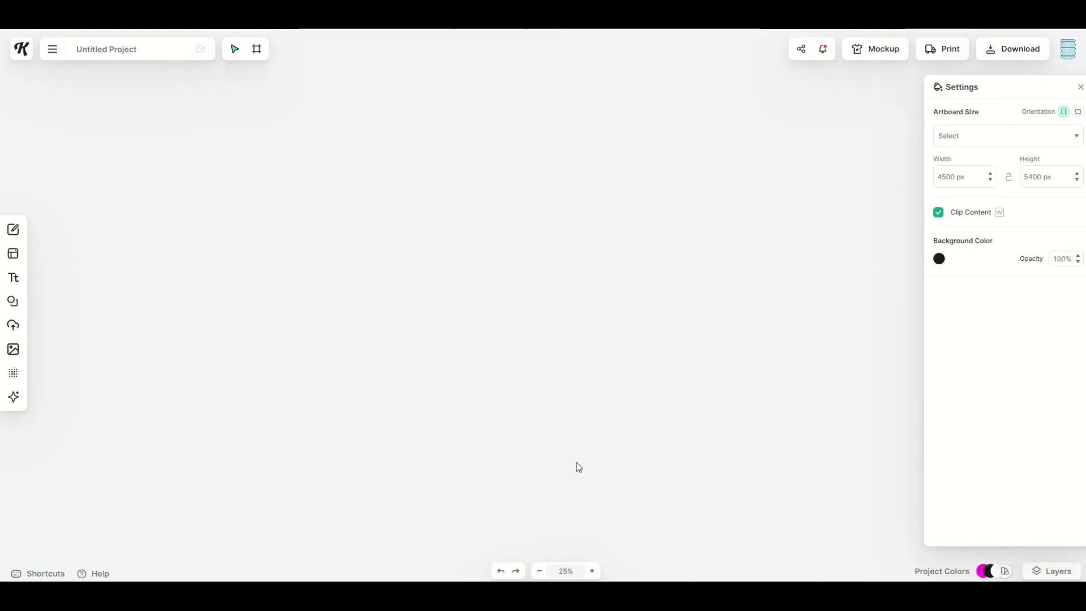
pyautogui.scroll(-4, 576, 461)
pyautogui.scroll(-3, 576, 461)
pyautogui.scroll(-1, 574, 459)
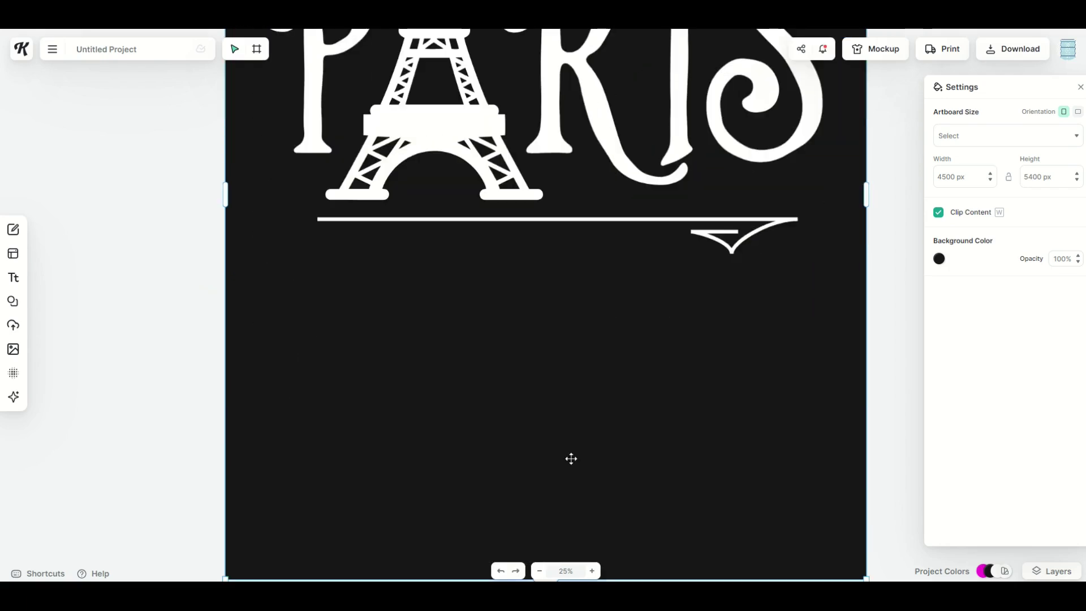
pyautogui.scroll(3, 572, 458)
pyautogui.scroll(3, 572, 459)
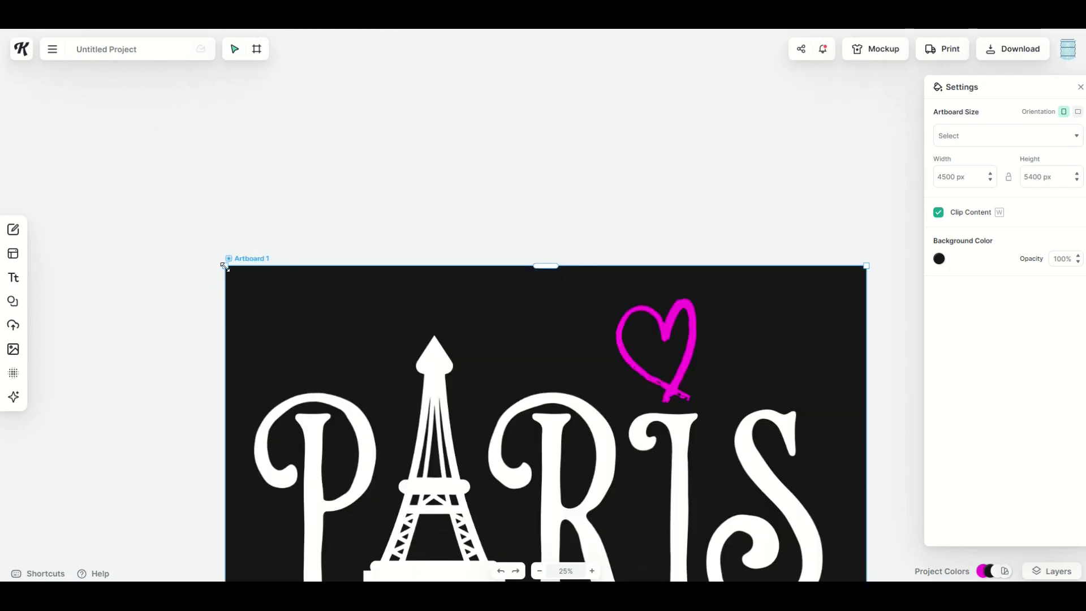
pyautogui.moveTo(221, 268)
pyautogui.mouseDown()
pyautogui.moveTo(268, 296)
pyautogui.moveTo(352, 382)
pyautogui.mouseUp()
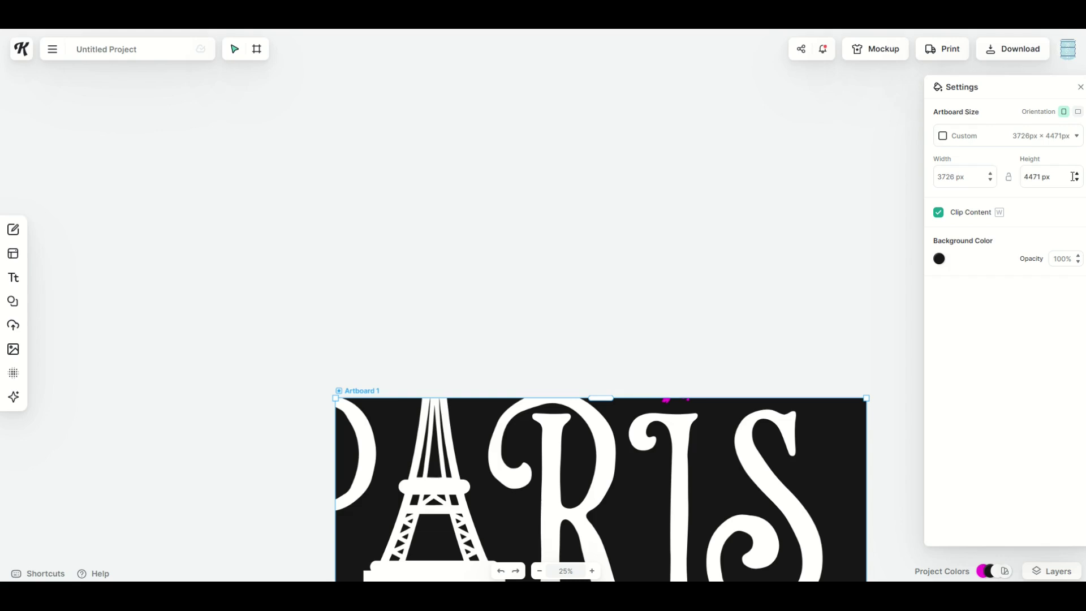
pyautogui.hotkey('ctrl', 'z')
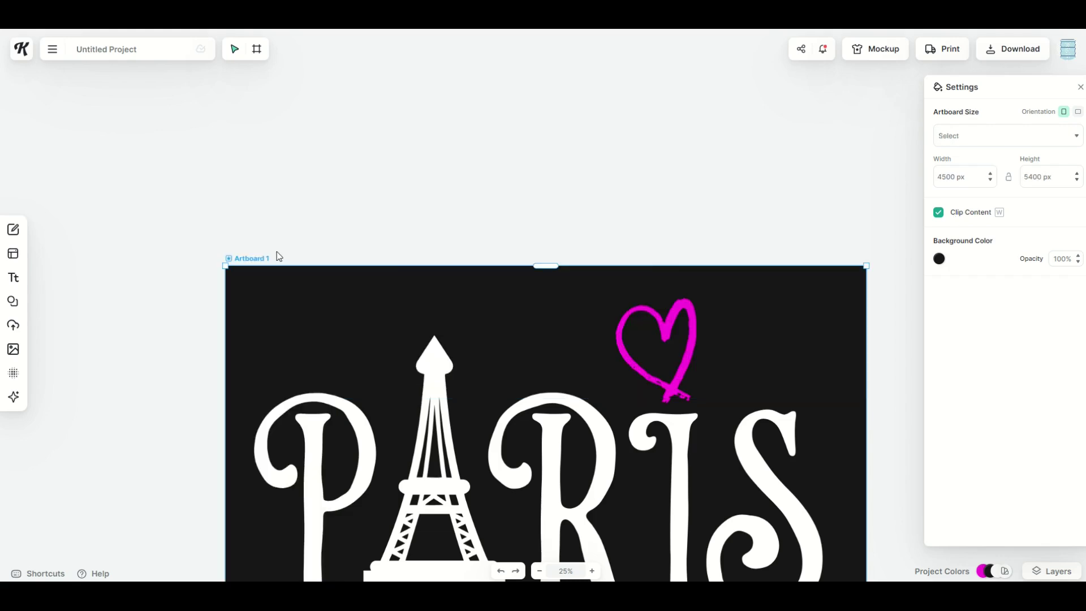
pyautogui.moveTo(252, 260); pyautogui.dragTo(224, 79)
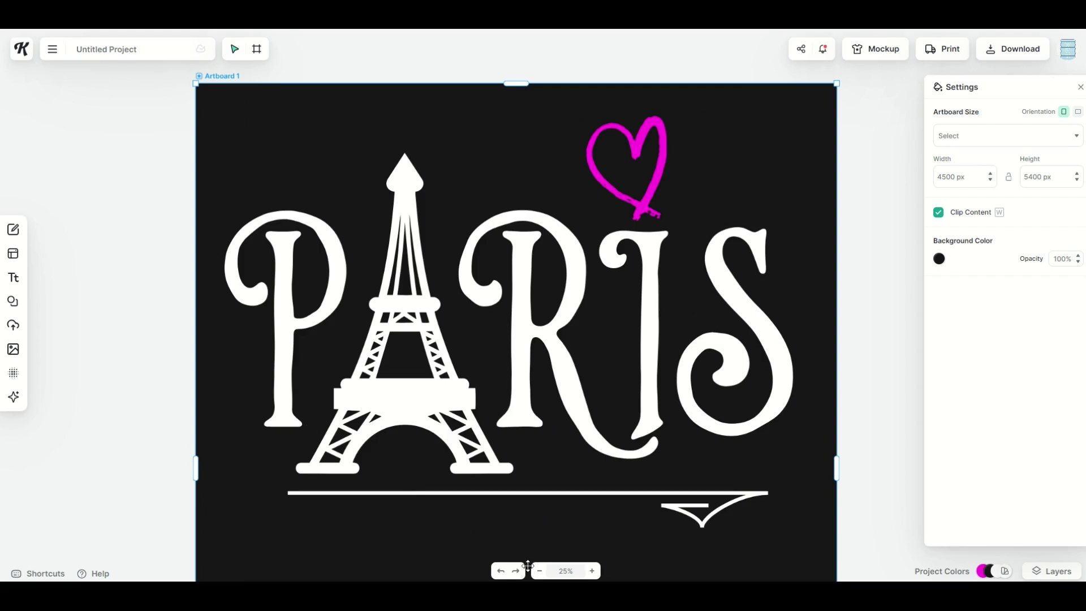
# Zoom out to 1% so the artboard is a tiny thumbnail, and deselect it.
pyautogui.click(539, 572)
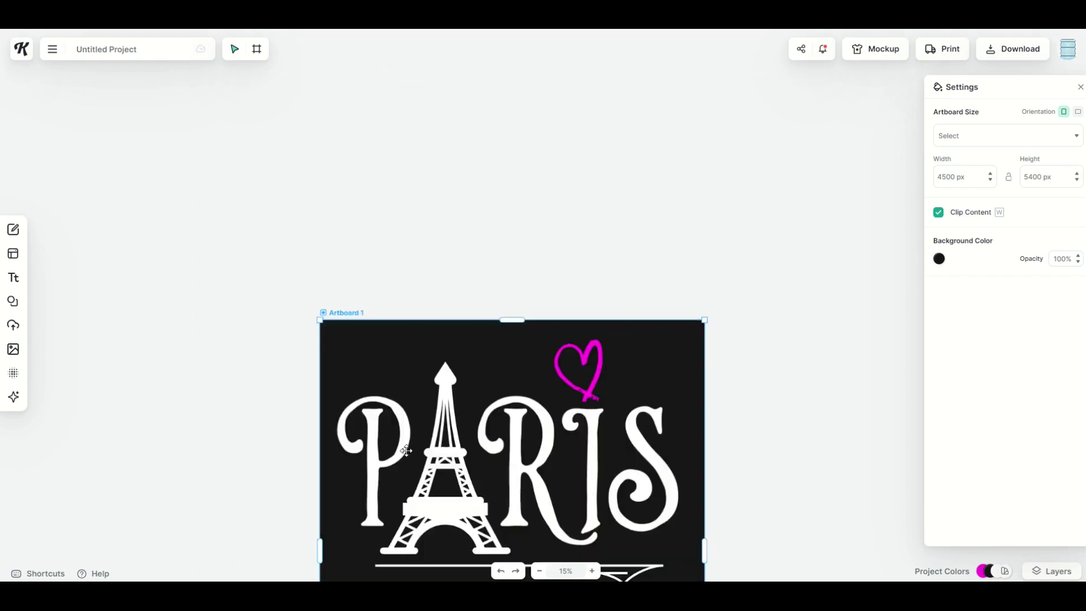
pyautogui.scroll(3, 407, 451)
pyautogui.scroll(-5, 408, 451)
pyautogui.scroll(-3, 407, 452)
pyautogui.scroll(-2, 408, 452)
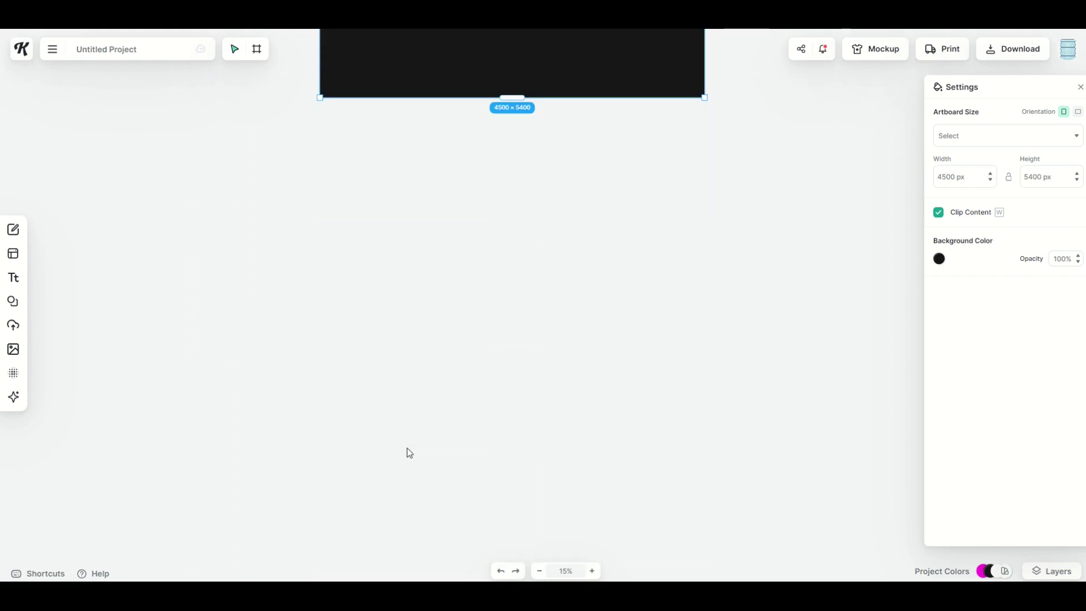
pyautogui.scroll(-1, 409, 452)
pyautogui.click(538, 573)
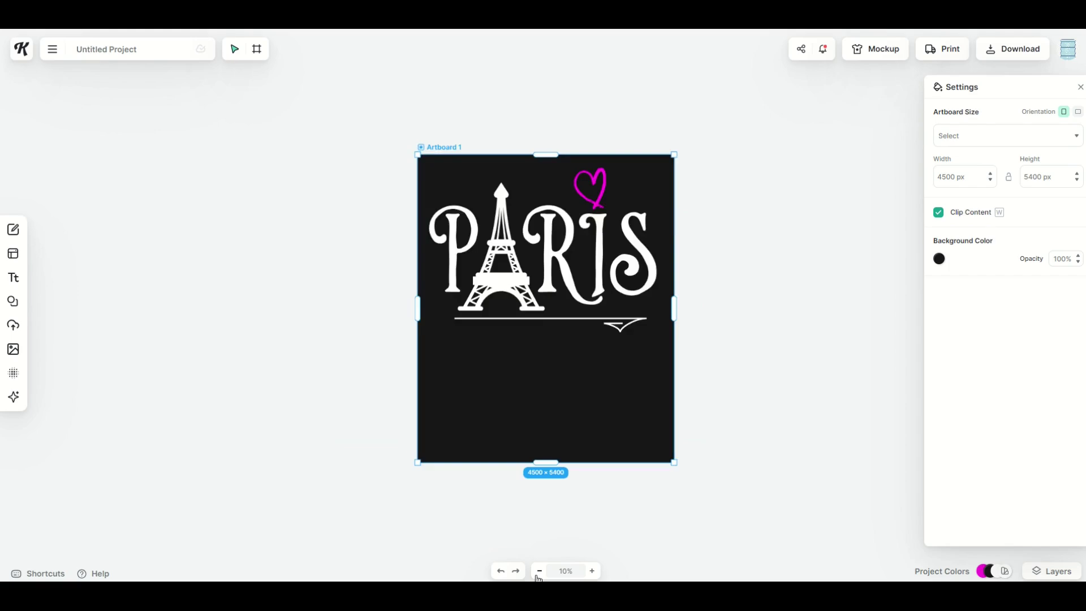
pyautogui.click(469, 399)
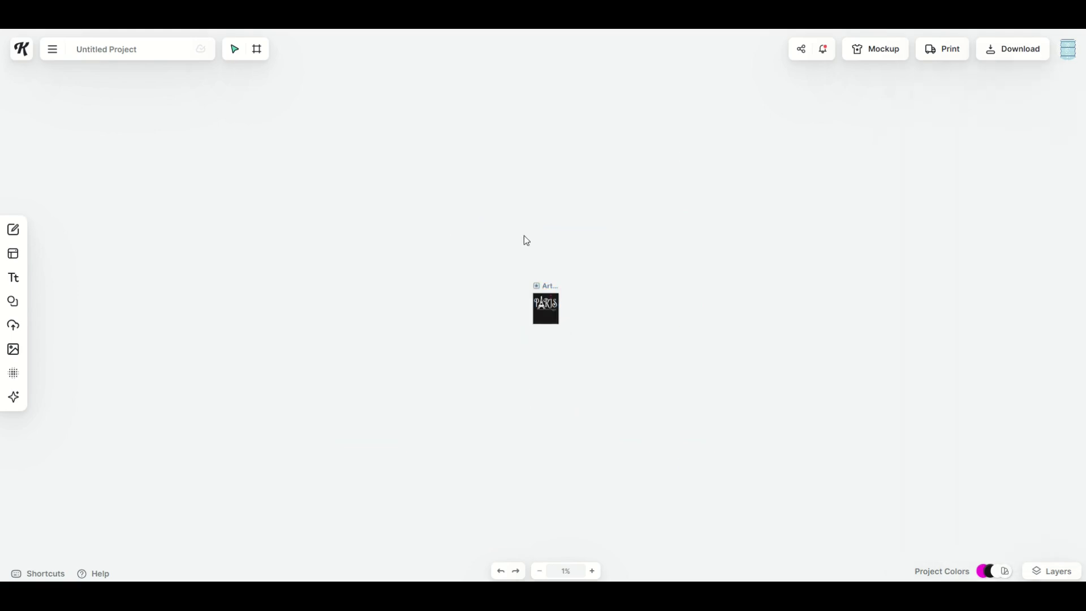
# Select the Paris artboard and fit it to view with Shift+1, including after zooming to 1%.
pyautogui.hotkey('shift', '1')
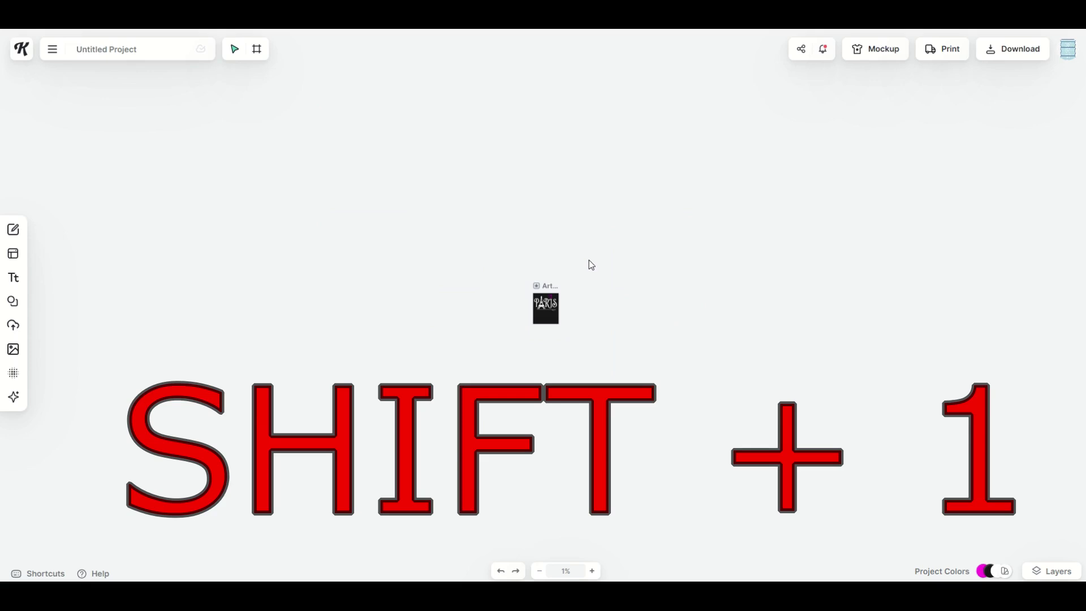
pyautogui.hotkey('shift', '1')
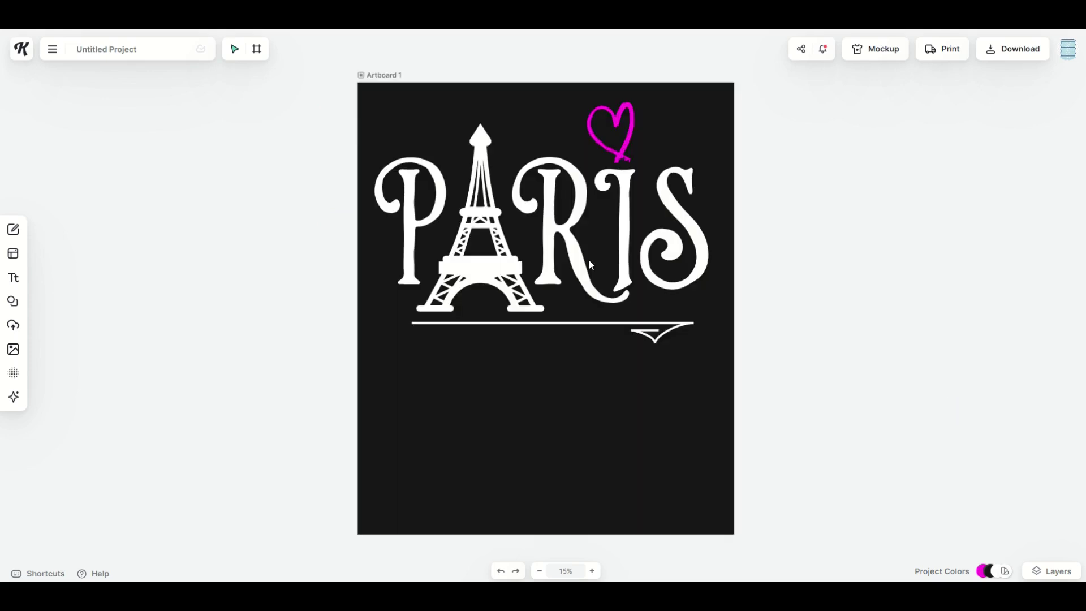
pyautogui.click(377, 74)
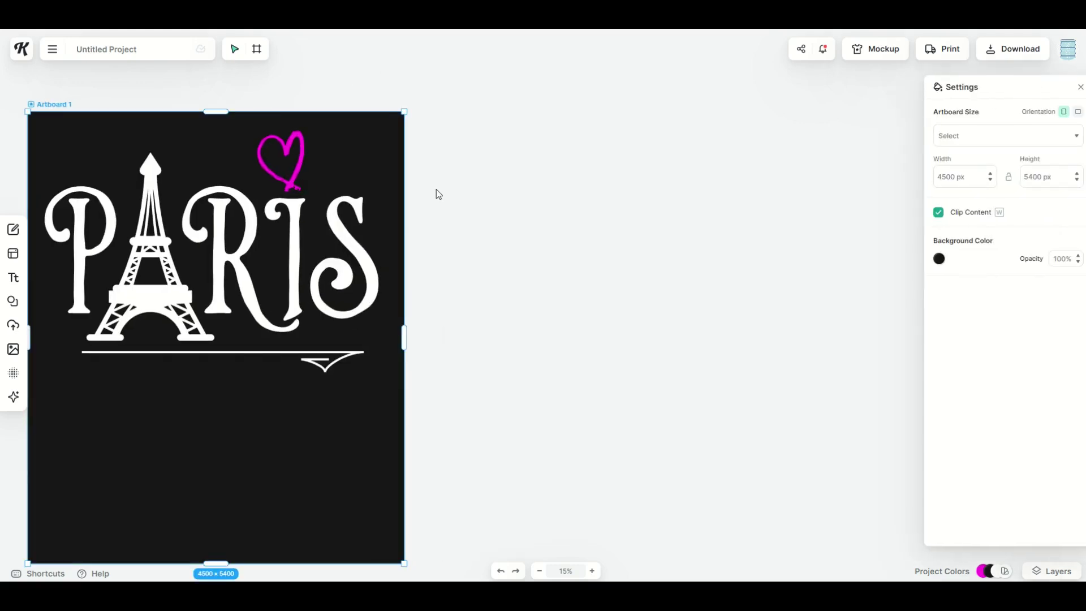
pyautogui.hotkey('shift', '1')
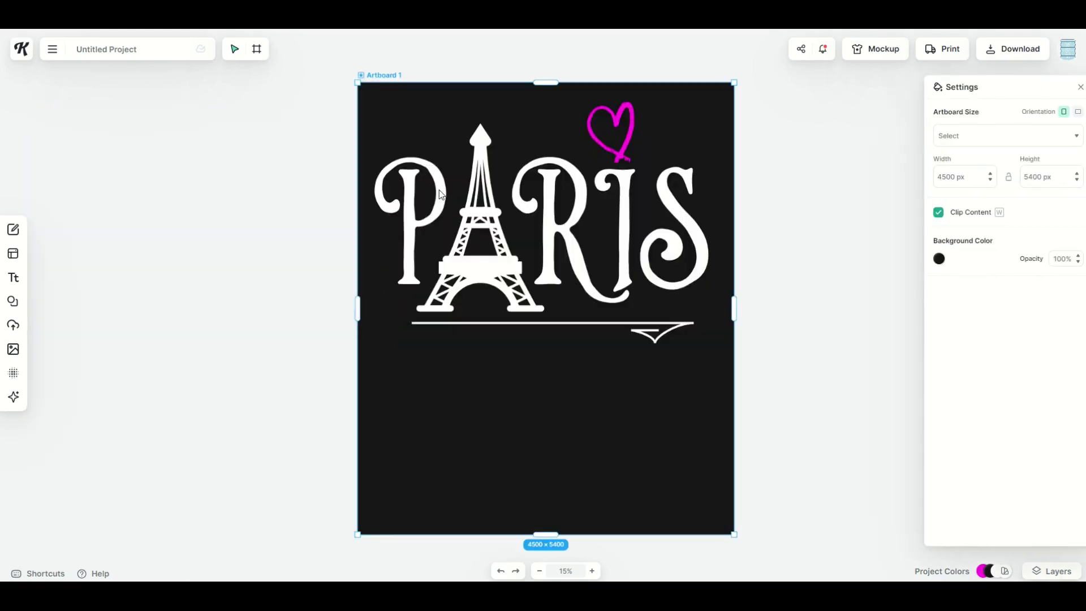
pyautogui.click(539, 571)
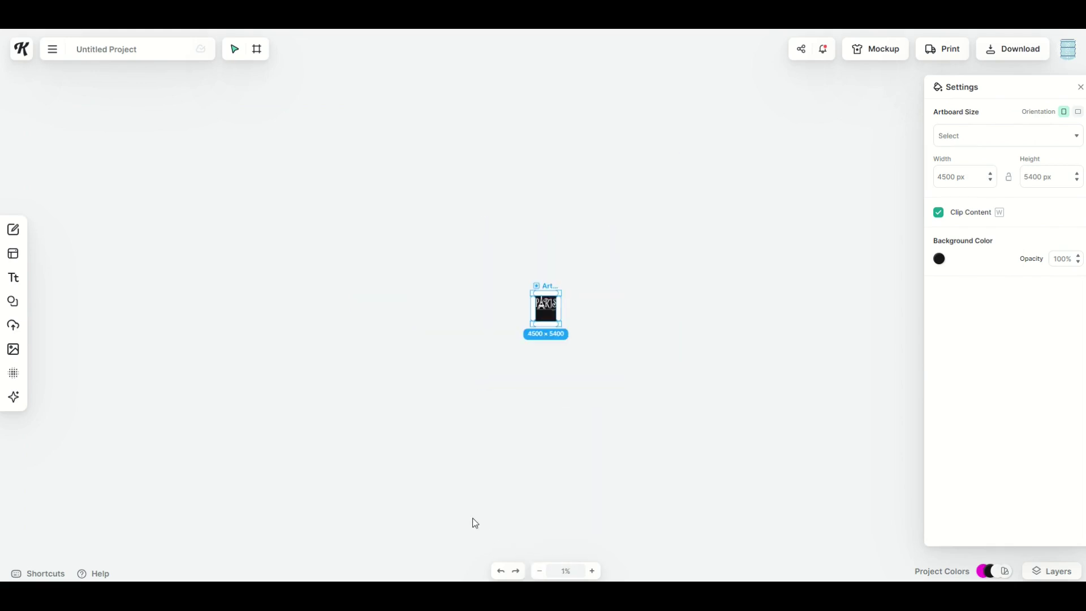
pyautogui.hotkey('shift', '1')
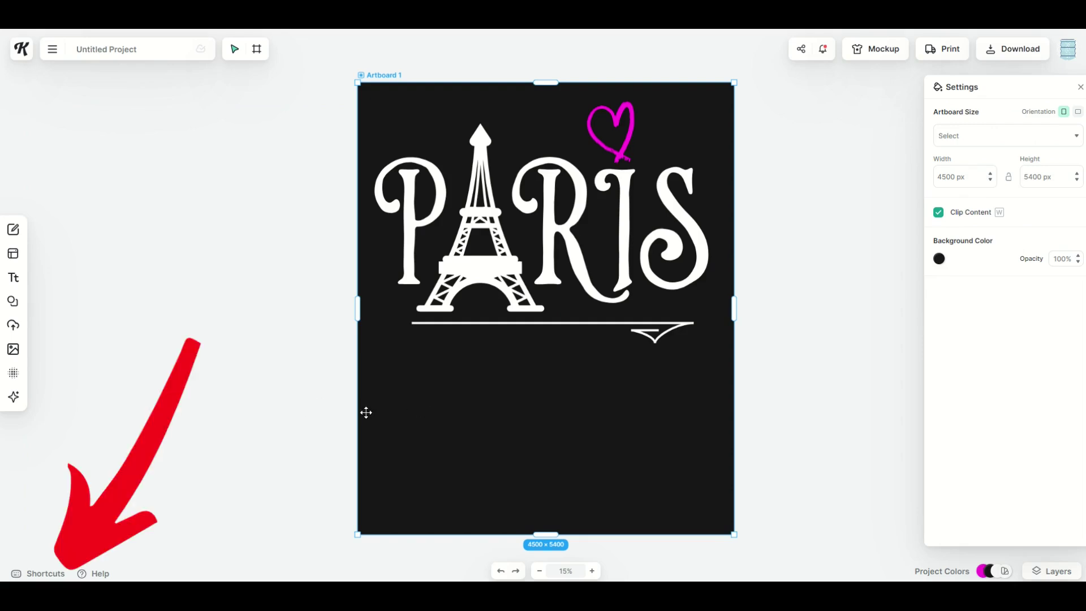
# Show the Keyboard Shortcuts list from the bottom-left Shortcuts button.
pyautogui.click(39, 573)
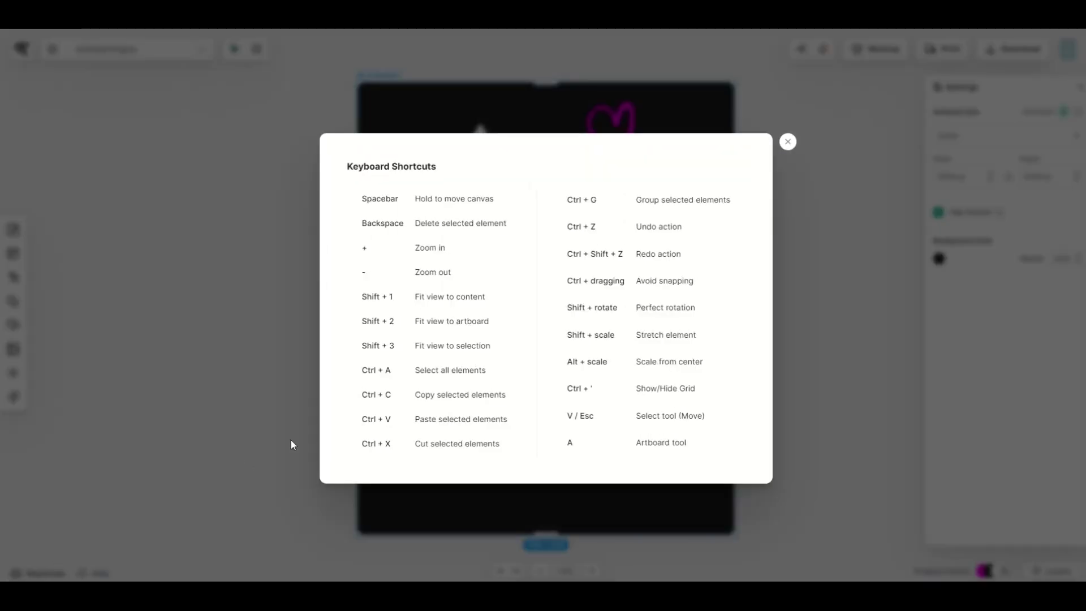